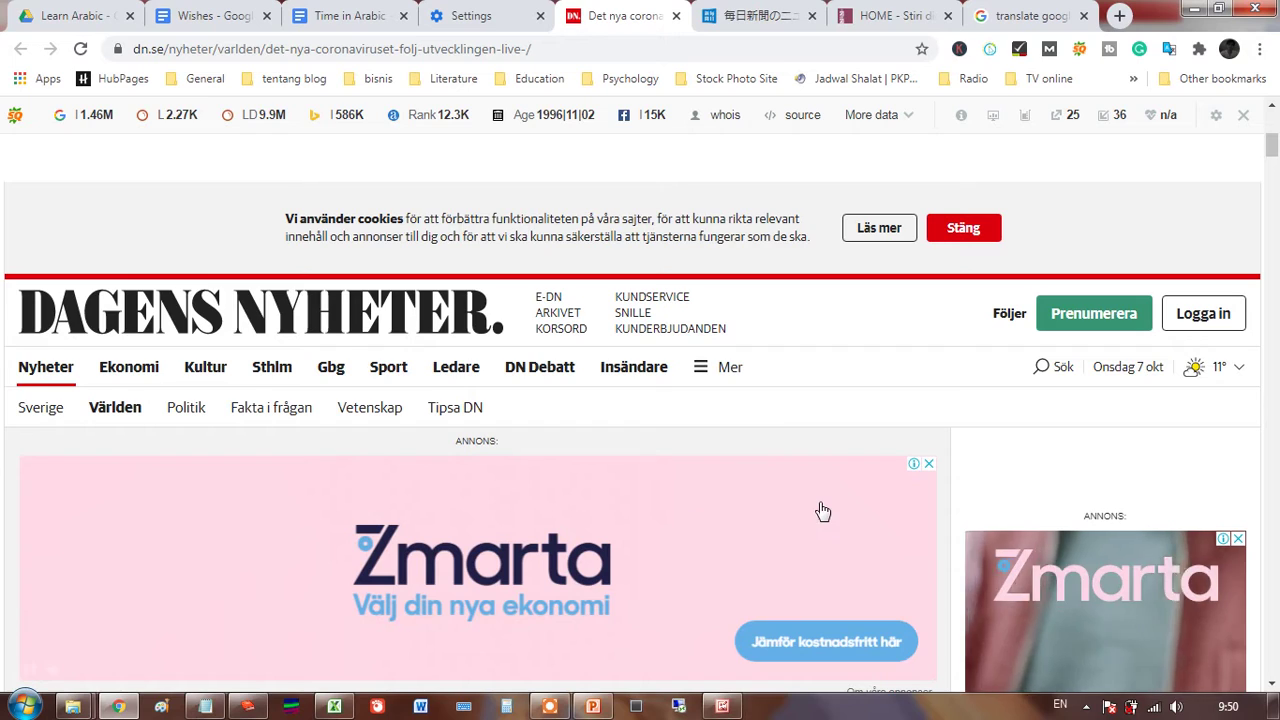
pyautogui.click(722, 707)
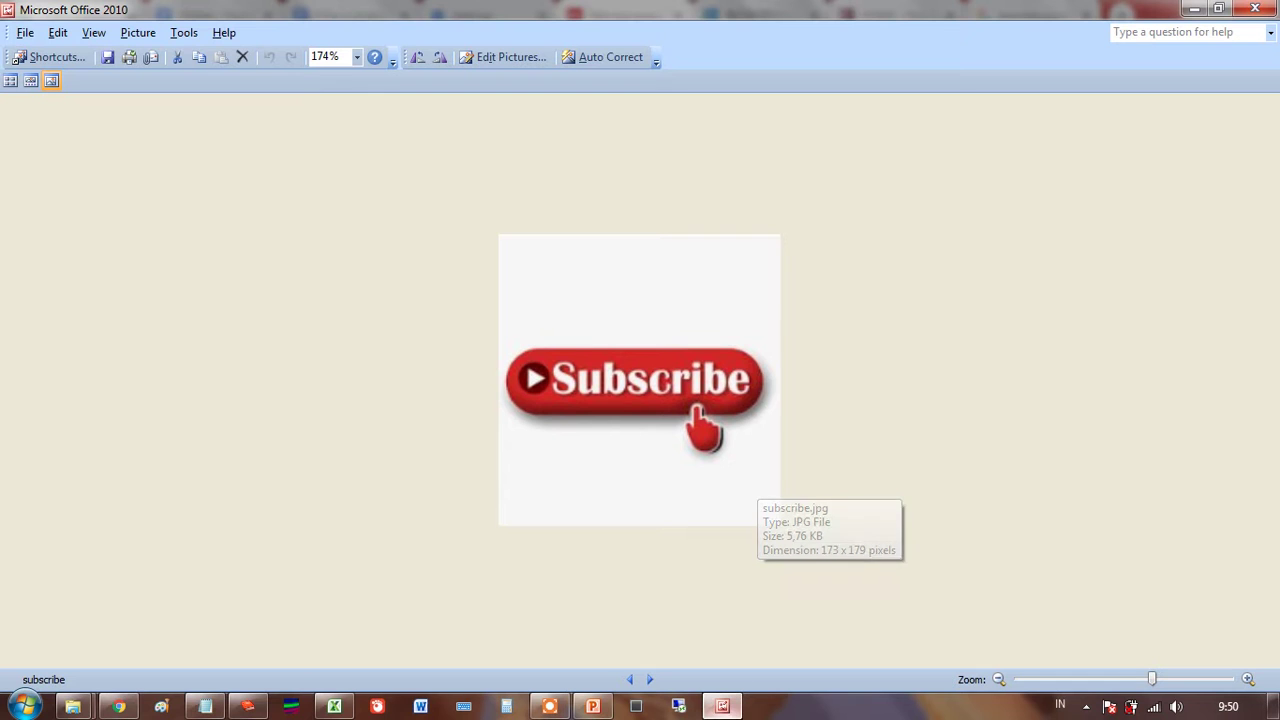
pyautogui.click(722, 707)
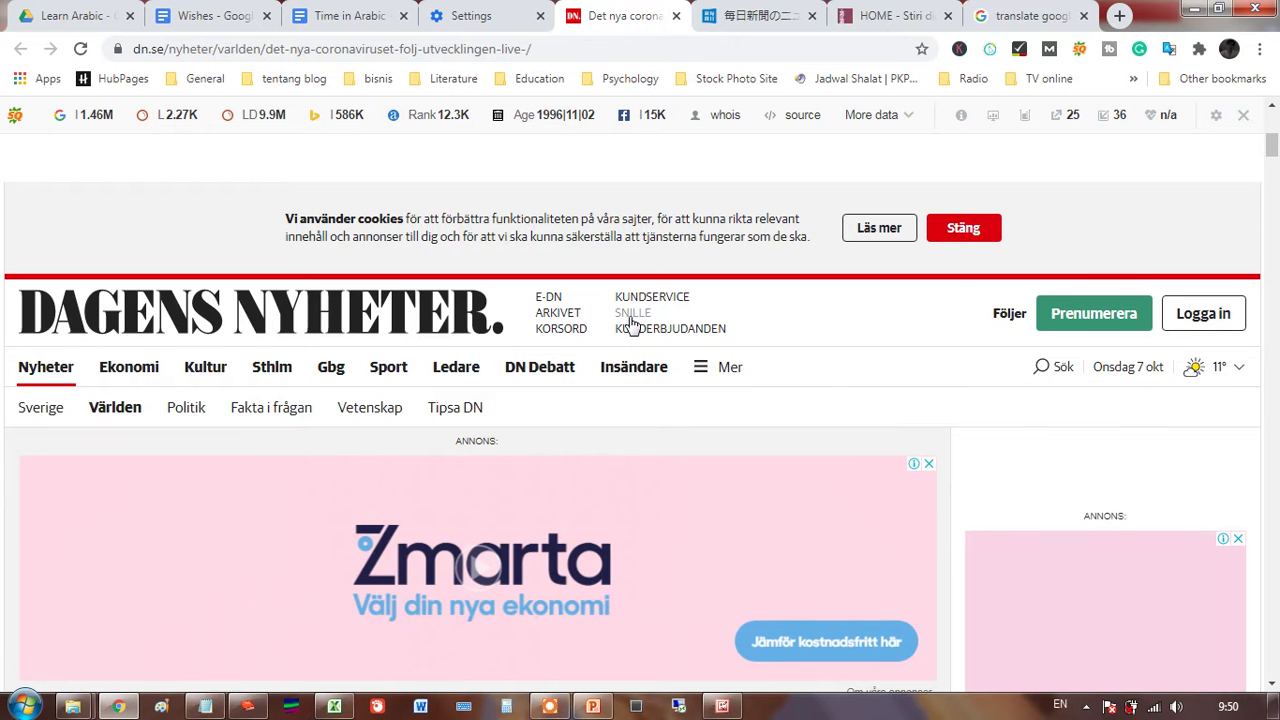
# View the untranslated Japanese mainichi.jp and Romanian zi-de-zi.ro news pages.
pyautogui.click(733, 17)
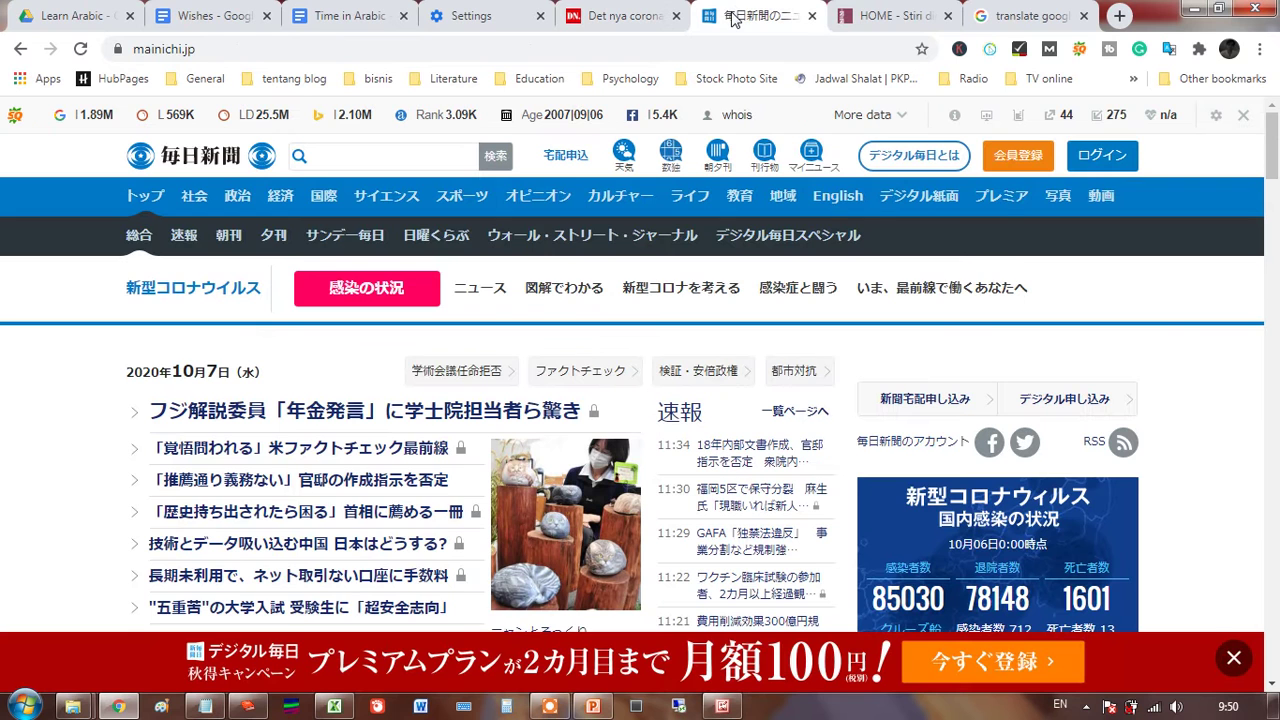
pyautogui.click(882, 24)
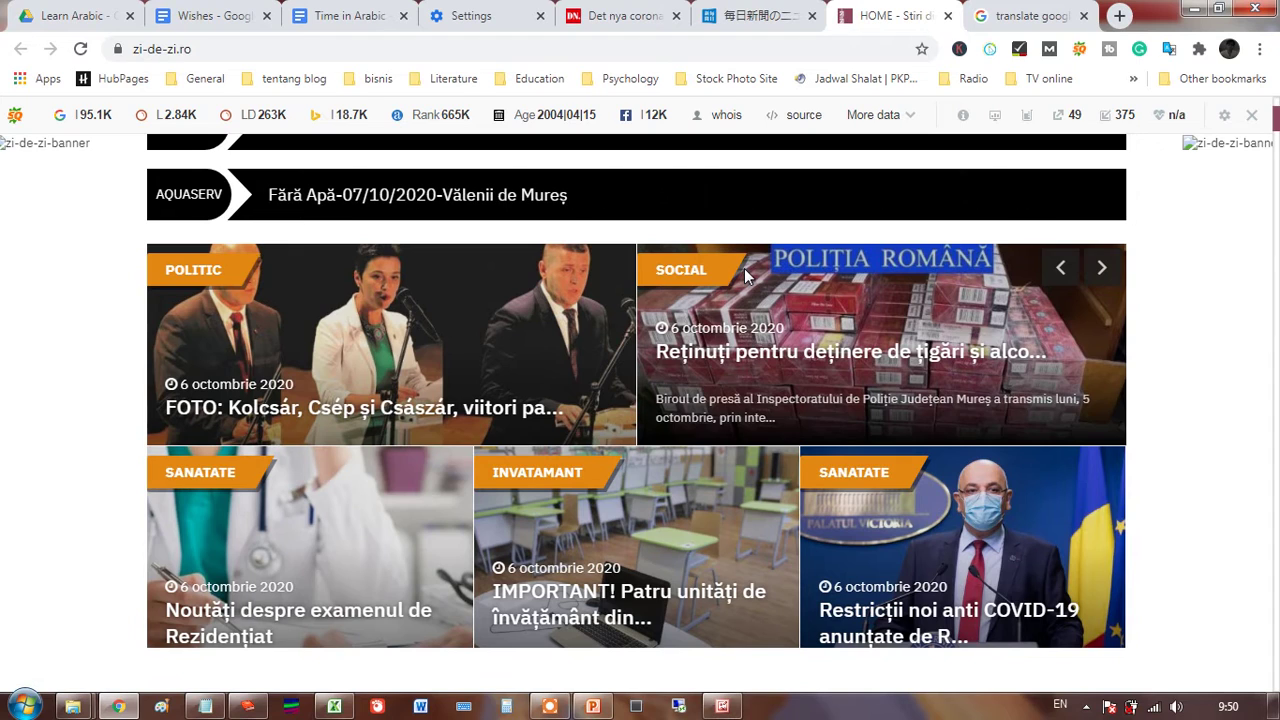
# Open a new tab and bring up the browser settings from it.
pyautogui.click(1119, 16)
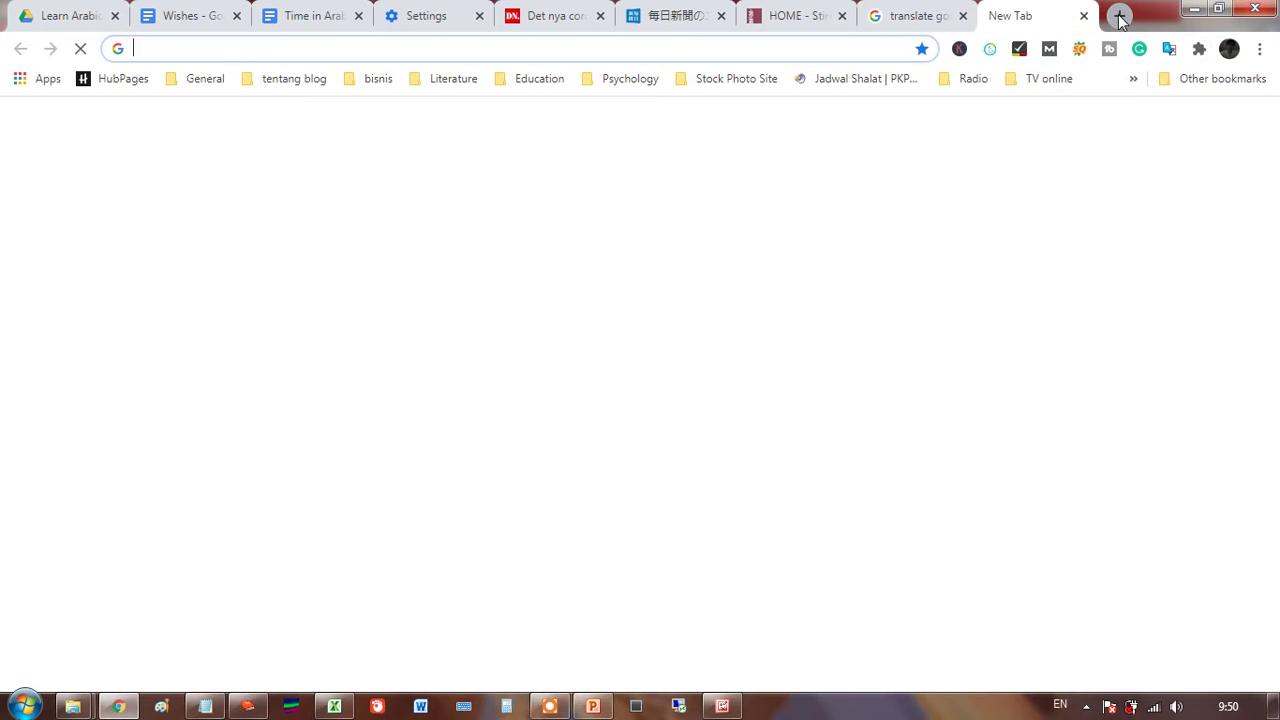
pyautogui.click(1261, 50)
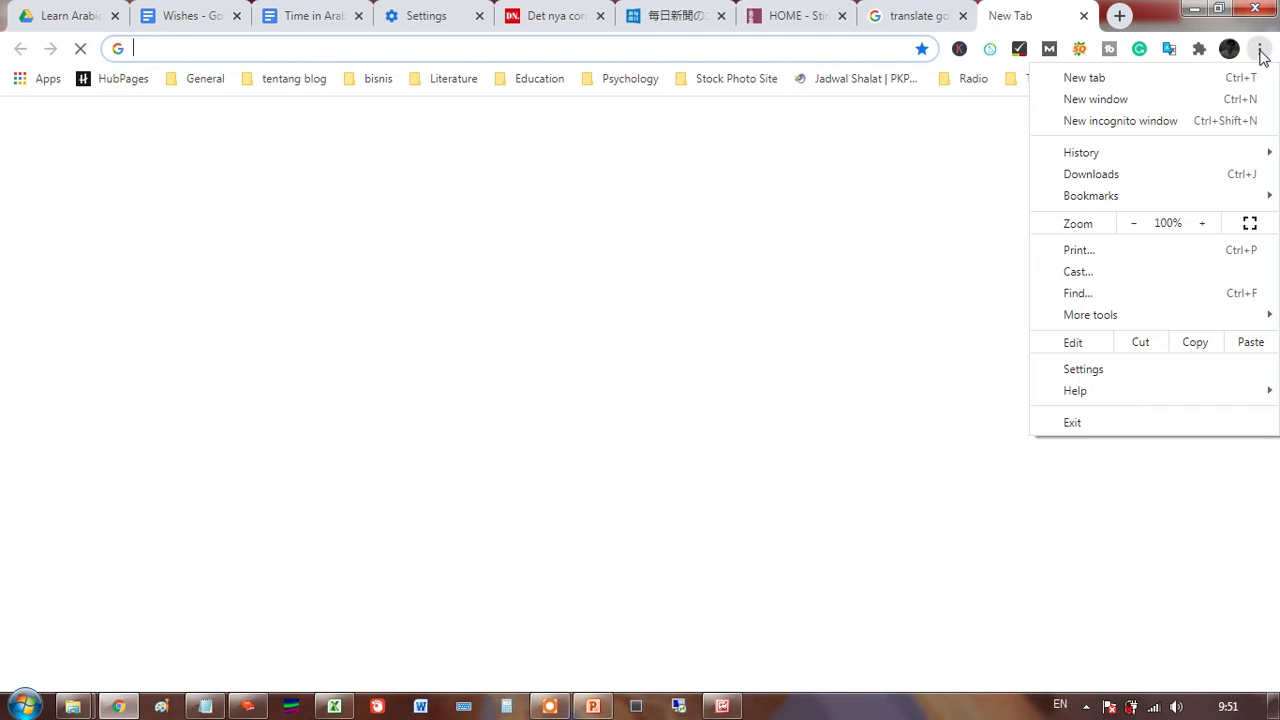
pyautogui.click(1094, 373)
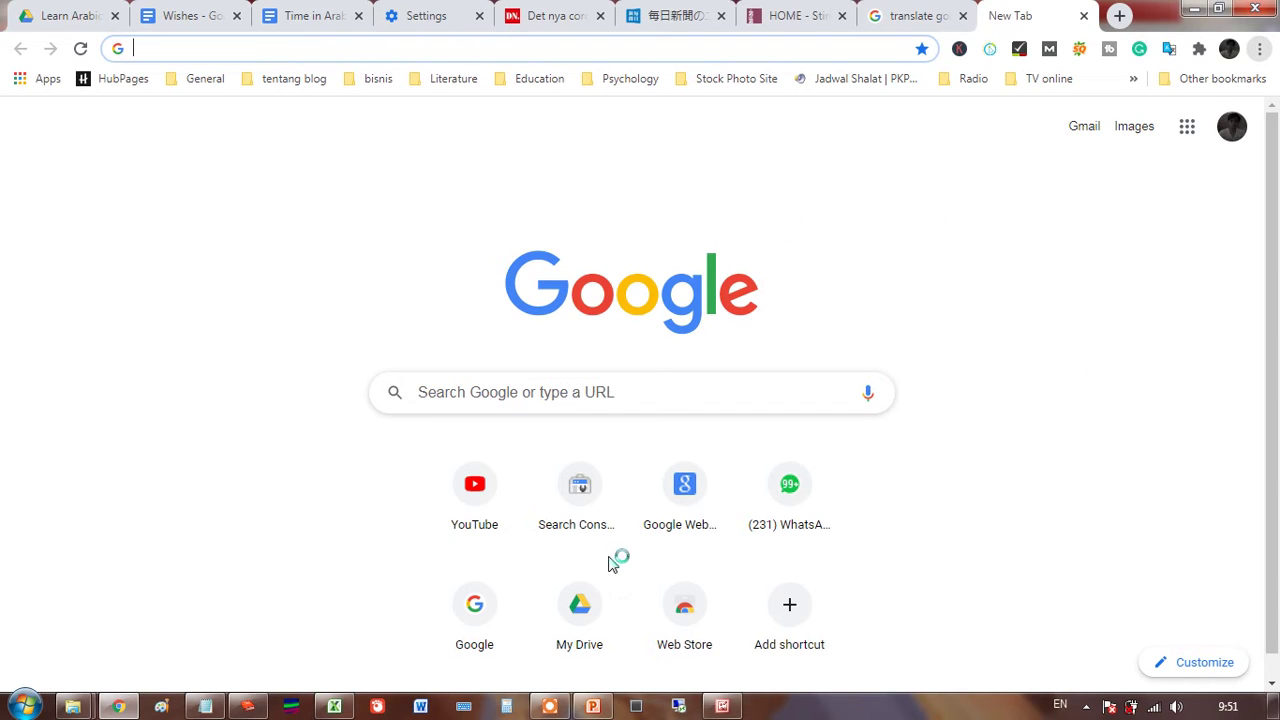
pyautogui.click(551, 708)
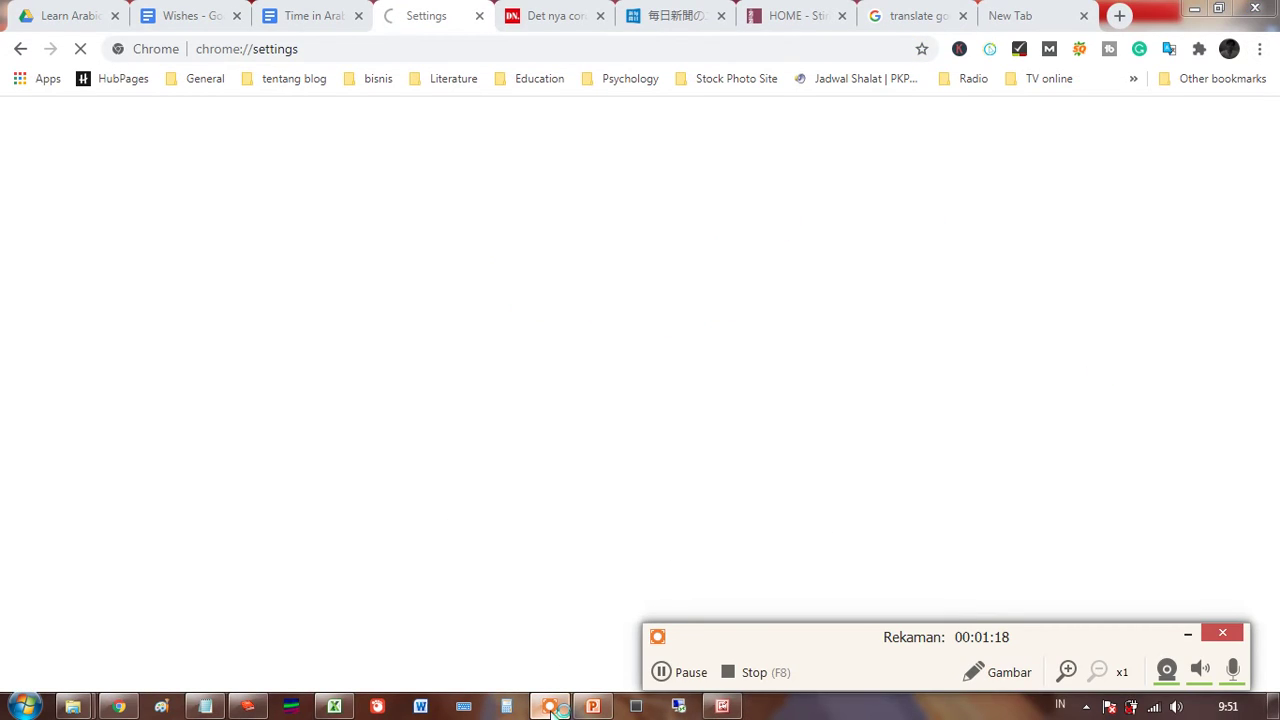
pyautogui.click(680, 672)
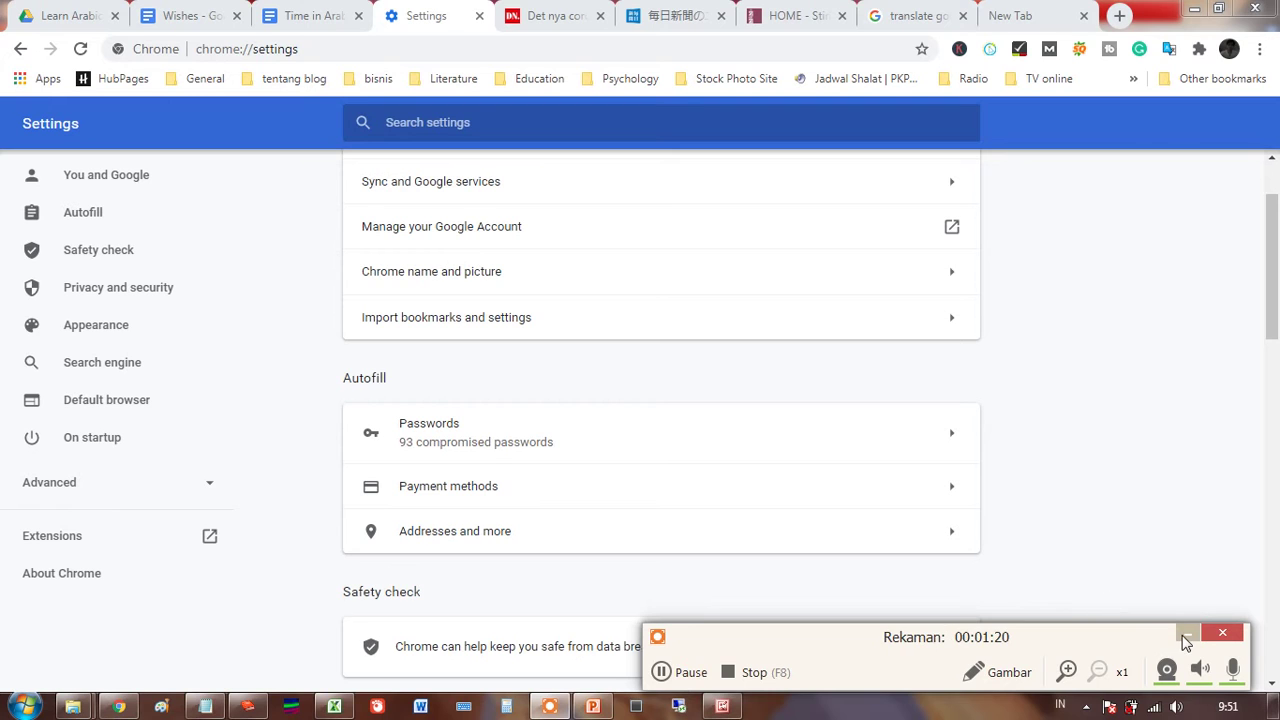
pyautogui.click(1185, 635)
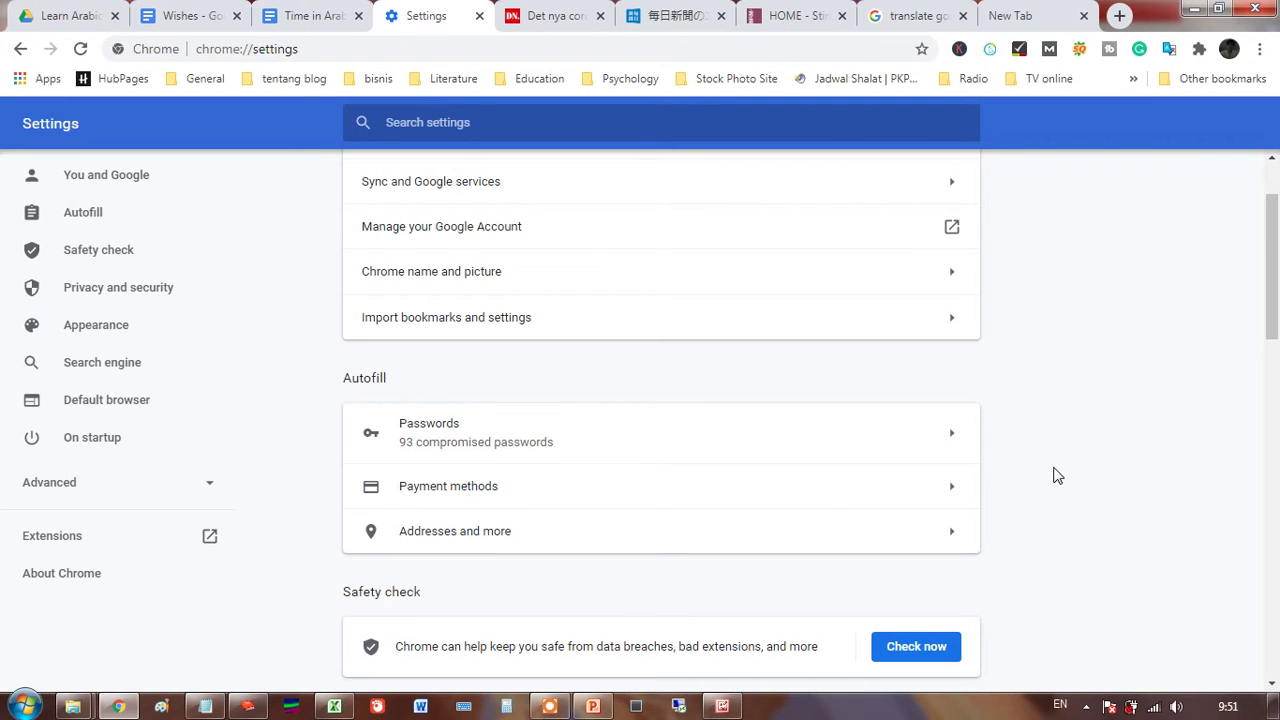
# Expand the advanced settings and show the list of preferred languages in the Languages section.
pyautogui.scroll(-5, 1057, 475)
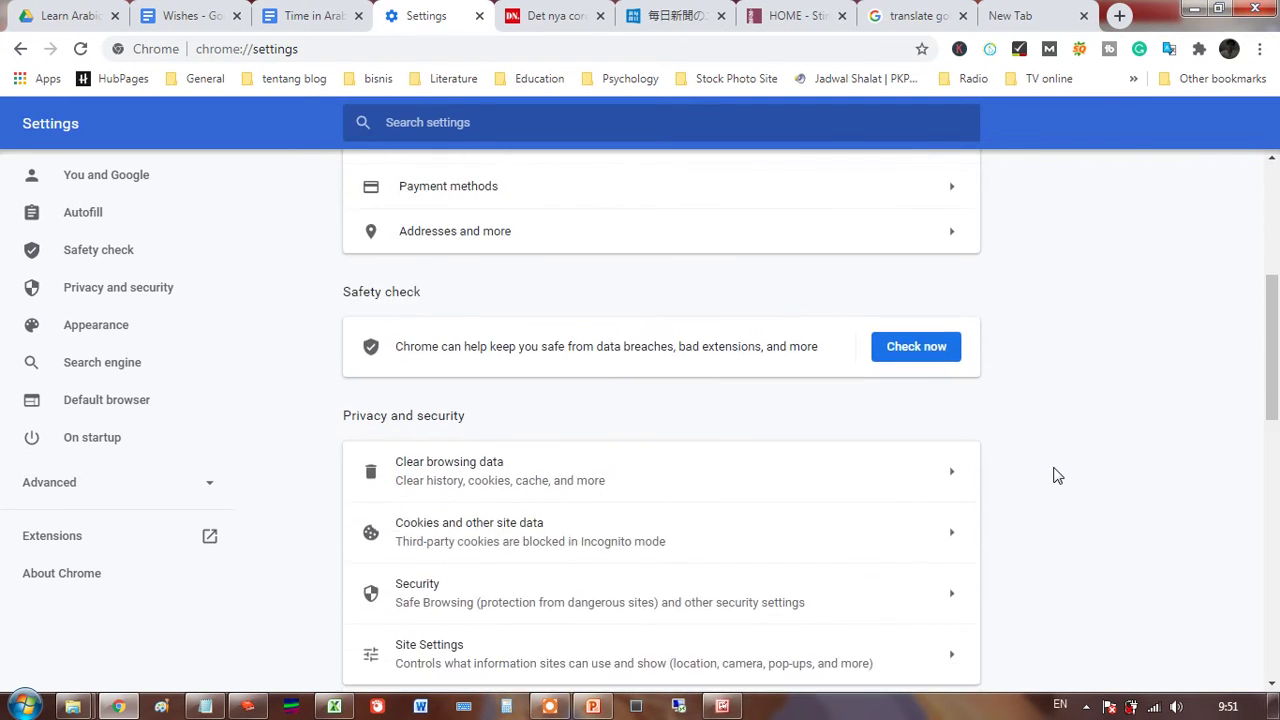
pyautogui.scroll(-10, 1057, 475)
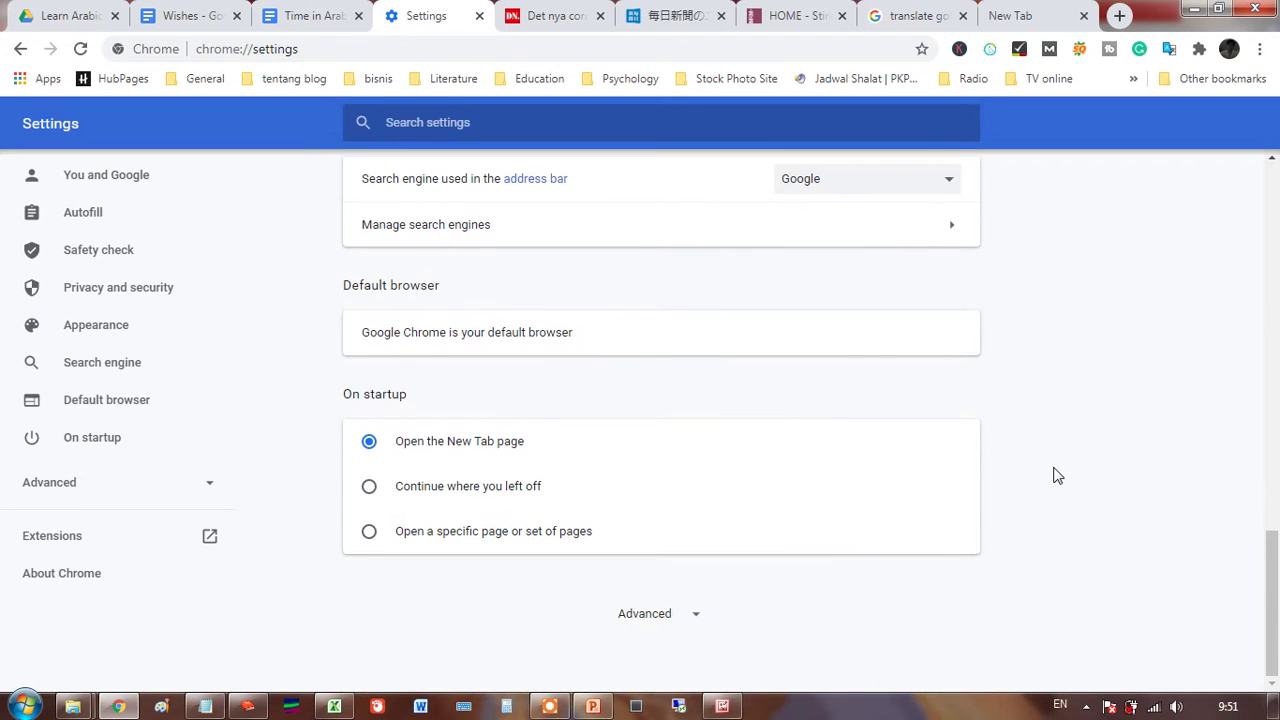
pyautogui.click(684, 616)
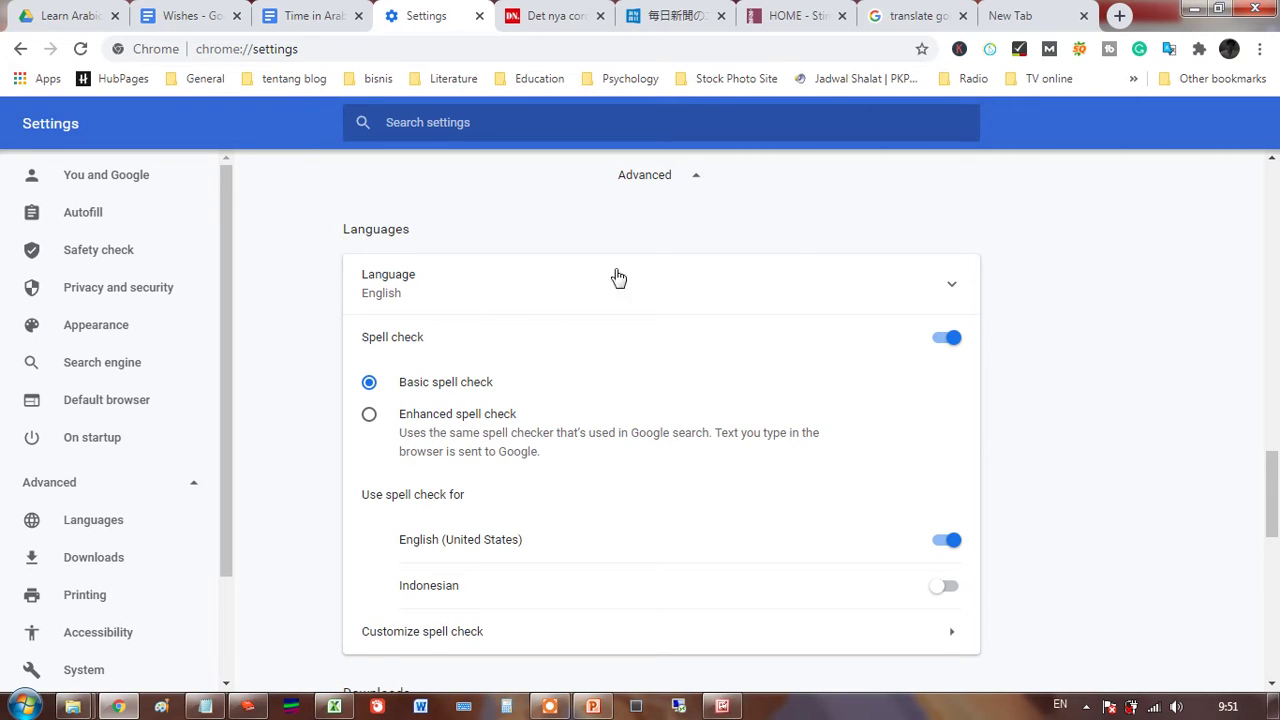
pyautogui.click(953, 287)
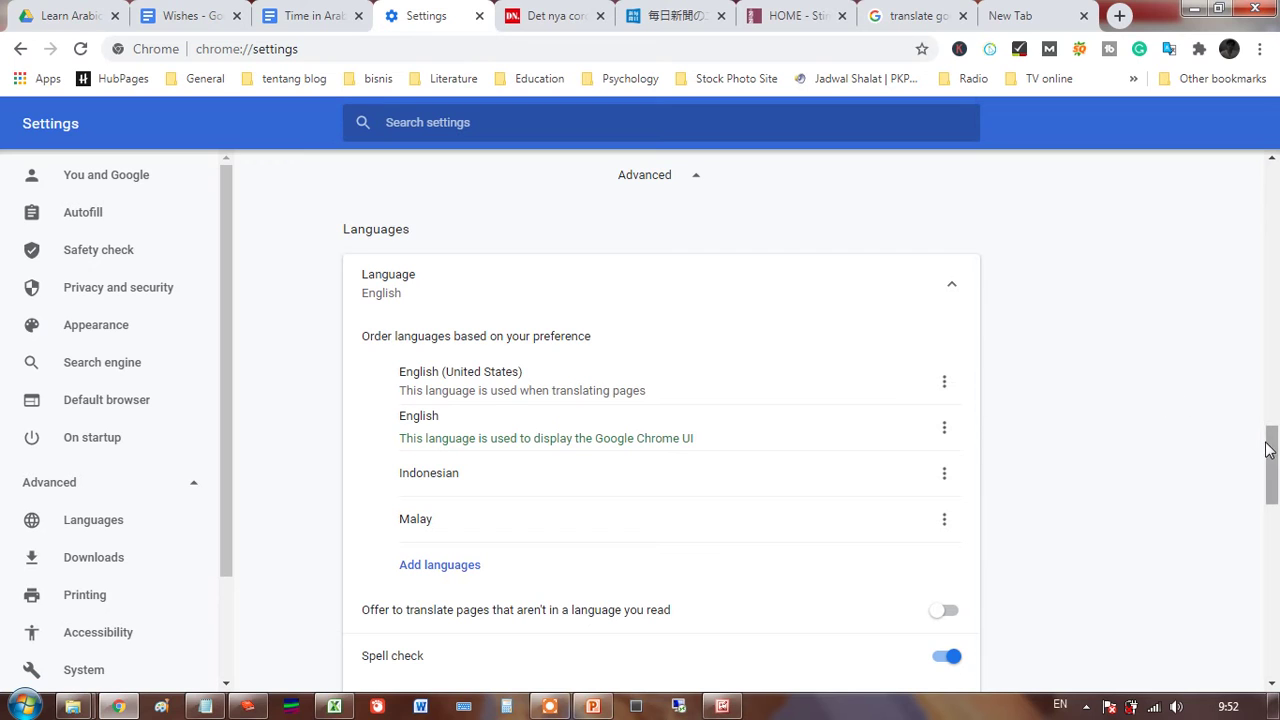
# Turn on the option "Offer to translate pages that aren't in a language you read".
pyautogui.moveTo(1272, 450); pyautogui.dragTo(1275, 488)
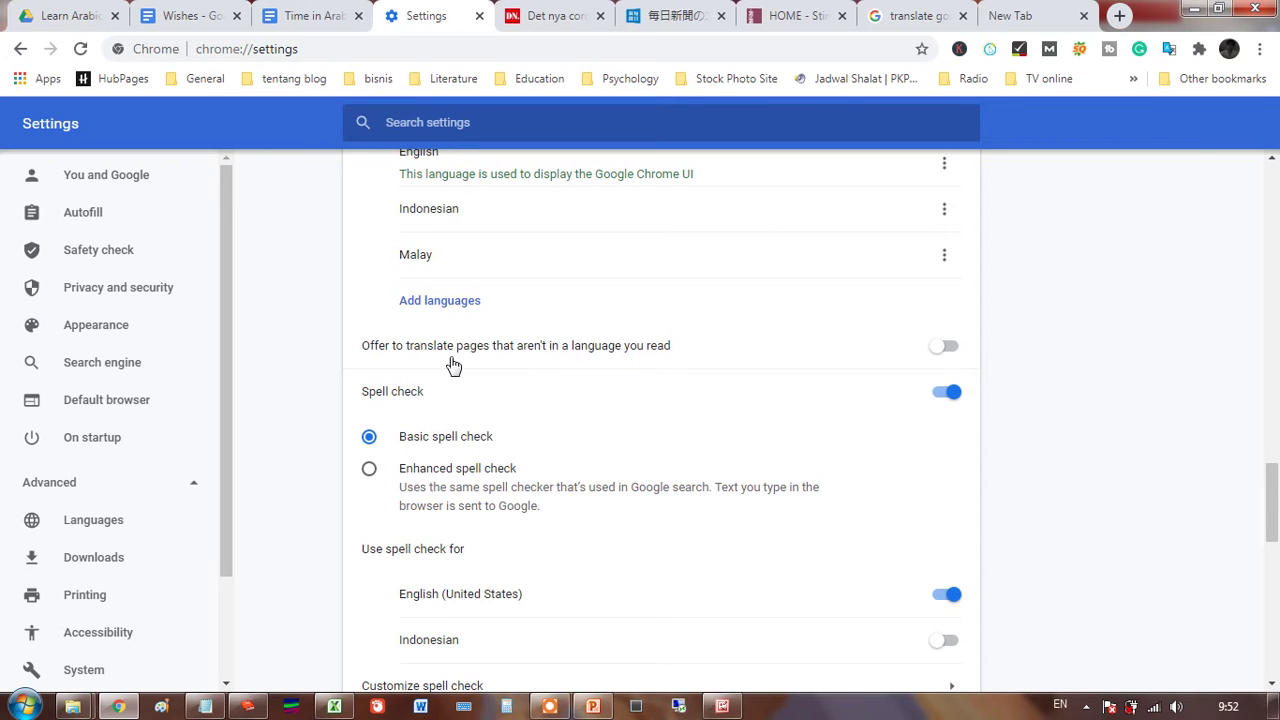
pyautogui.click(949, 347)
pyautogui.click(957, 351)
pyautogui.click(960, 352)
# Reload the Japanese mainichi.jp news page and translate it into English.
pyautogui.click(663, 18)
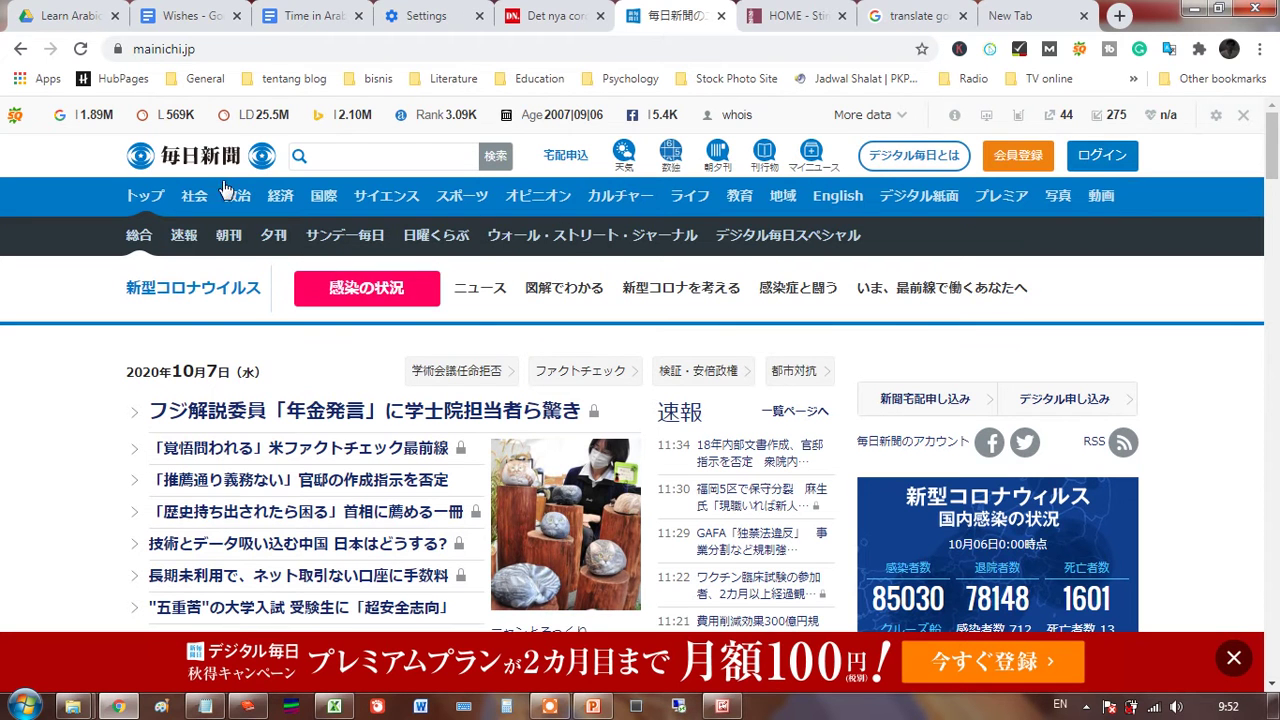
pyautogui.click(84, 50)
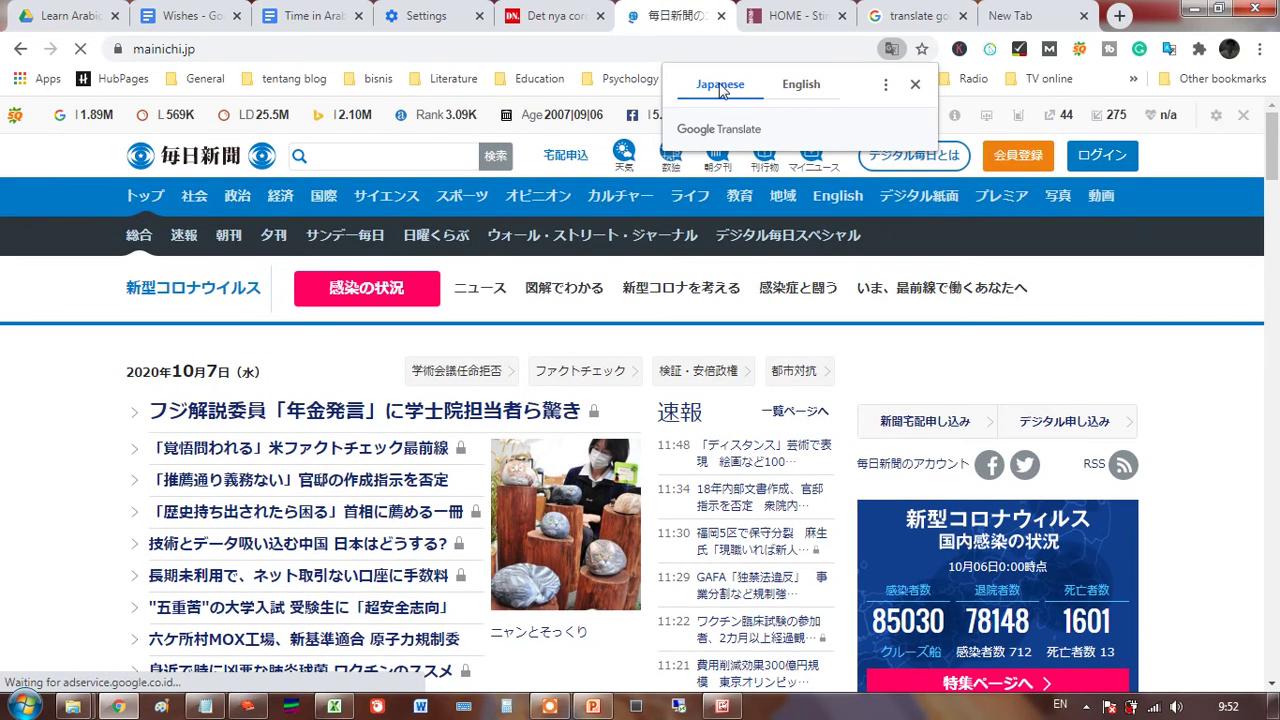
pyautogui.click(803, 88)
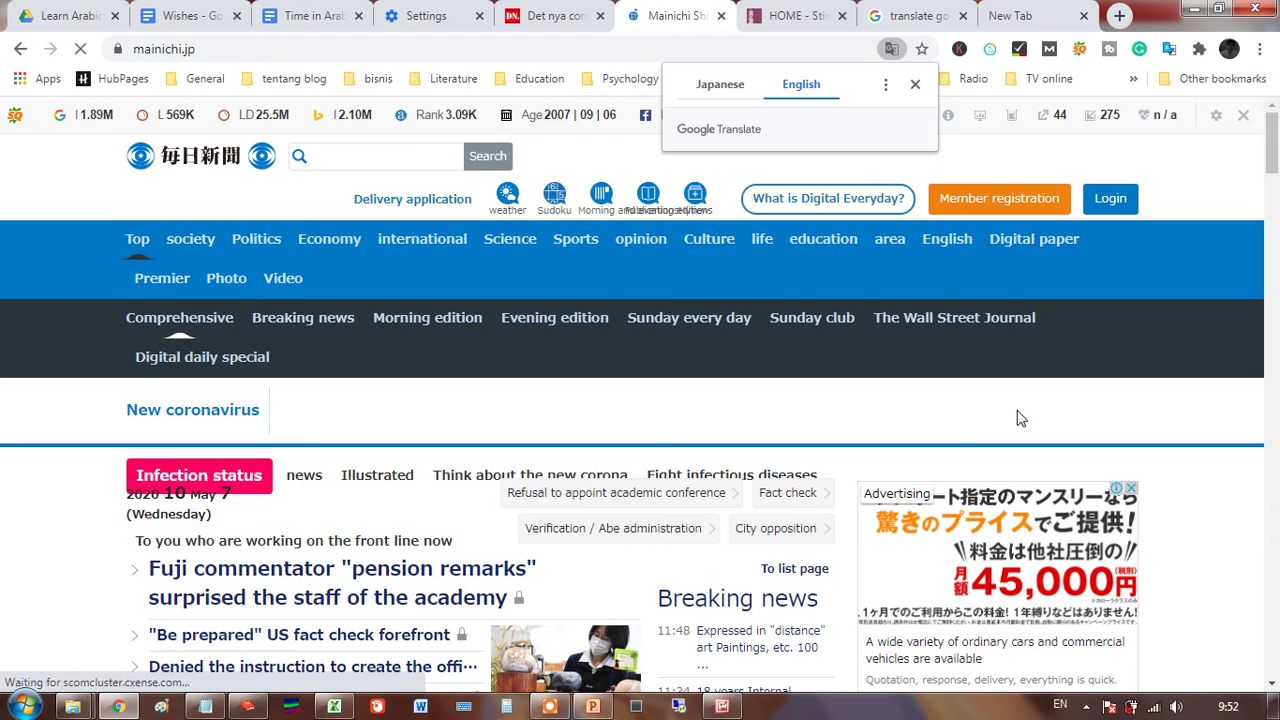
# Reload the Swedish Dagens Nyheter coronavirus article and translate it into English, retrying the translation once.
pyautogui.click(555, 20)
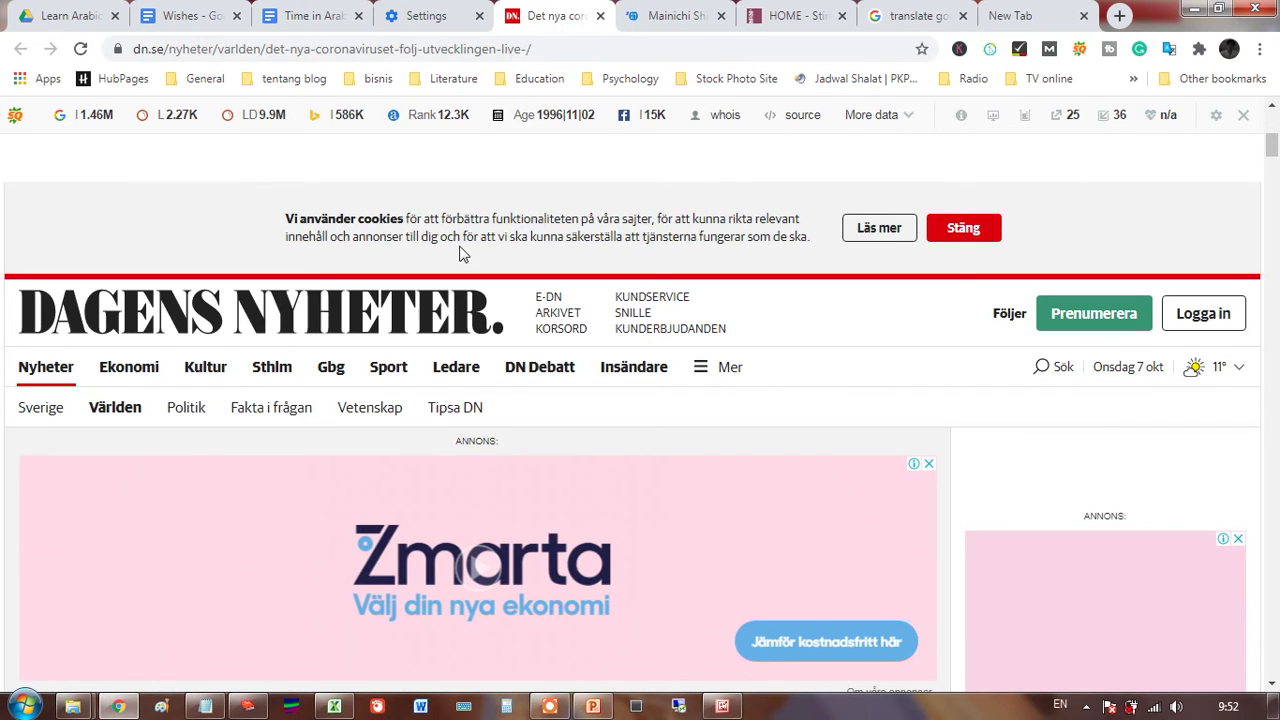
pyautogui.click(81, 50)
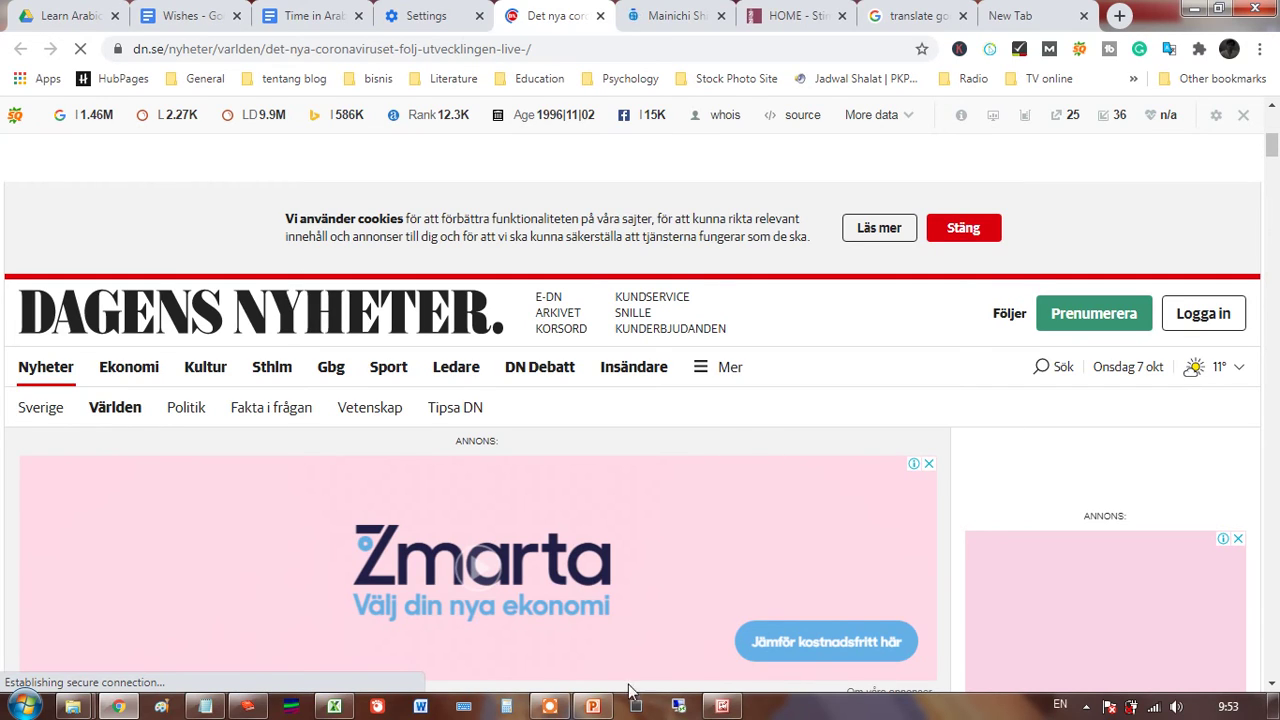
pyautogui.click(551, 706)
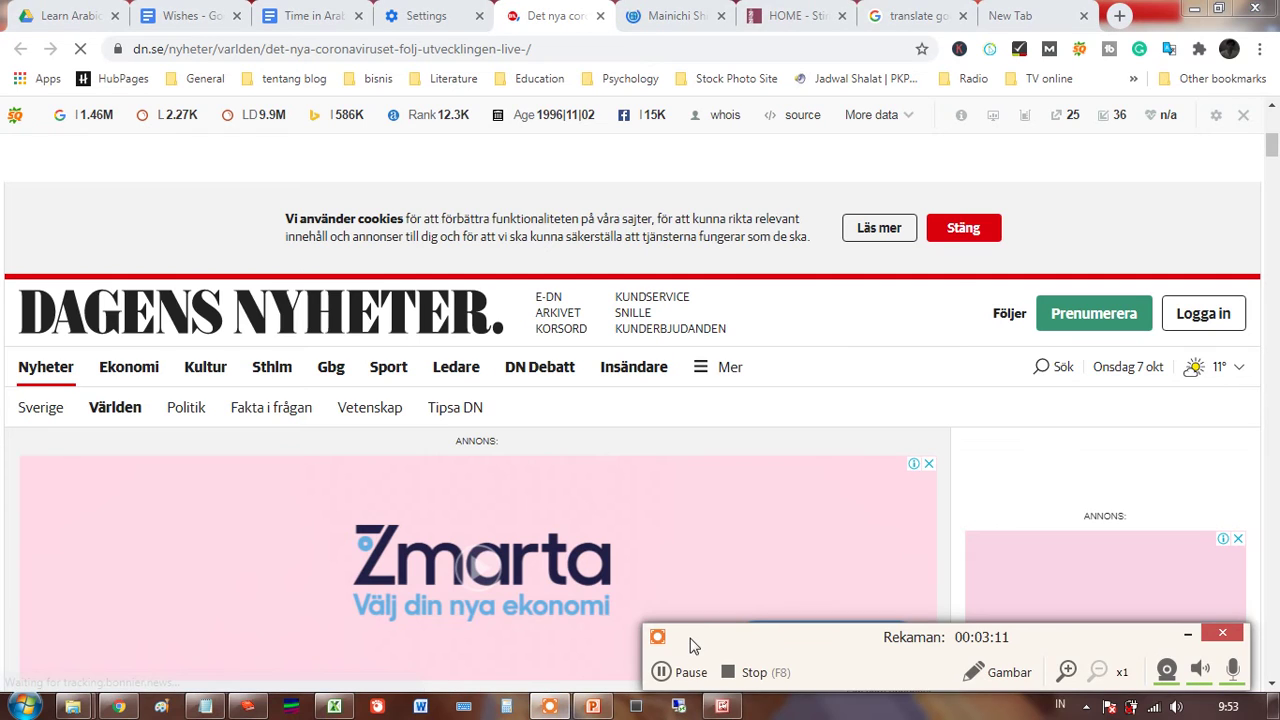
pyautogui.click(659, 672)
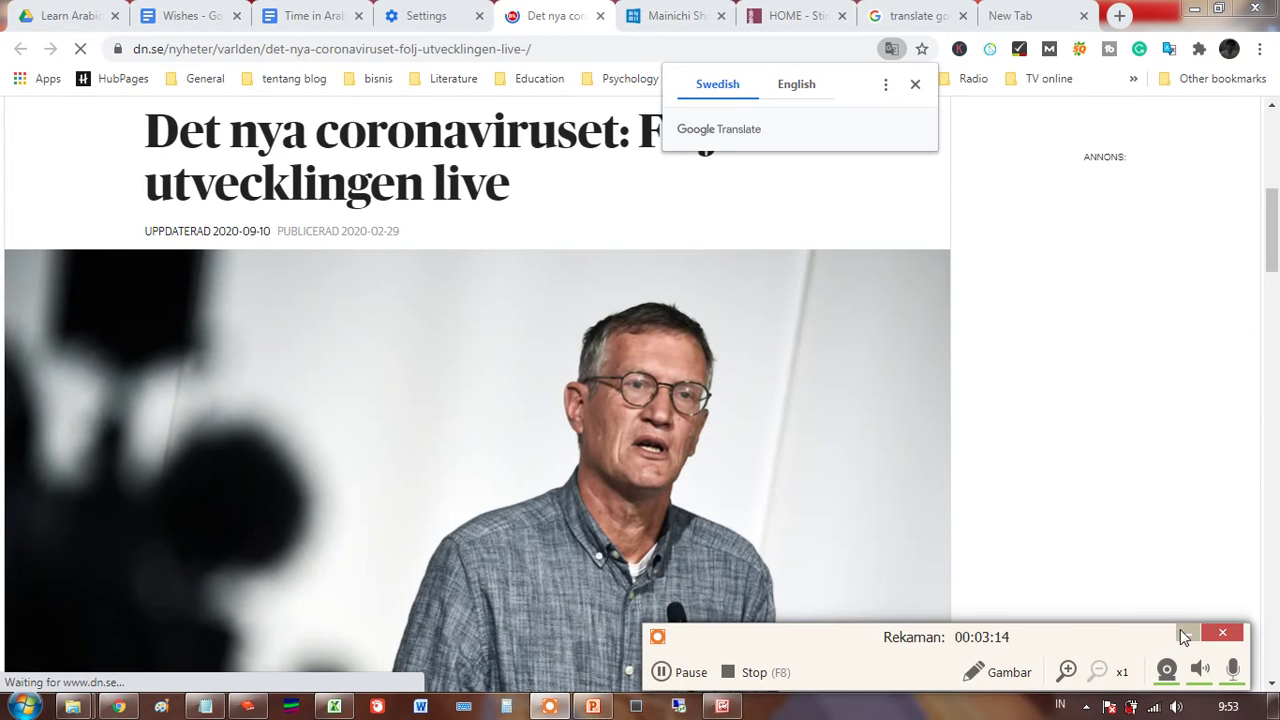
pyautogui.click(1187, 634)
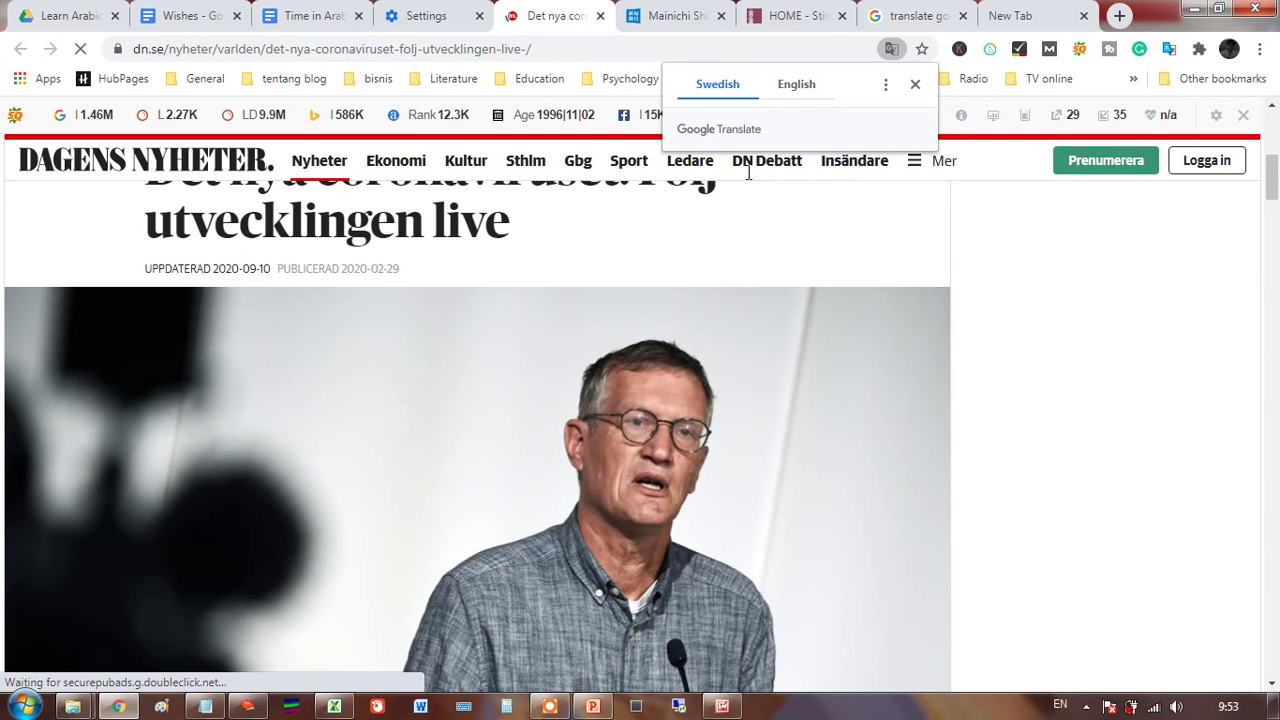
pyautogui.click(795, 86)
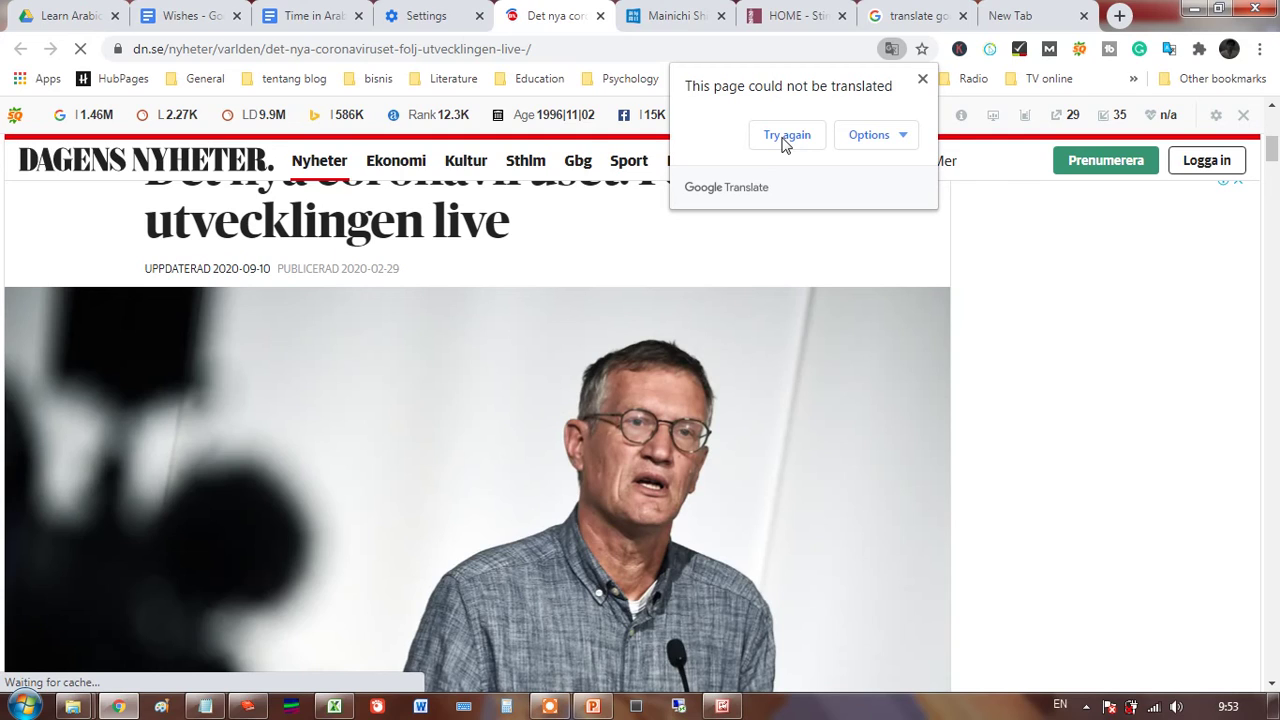
pyautogui.click(786, 136)
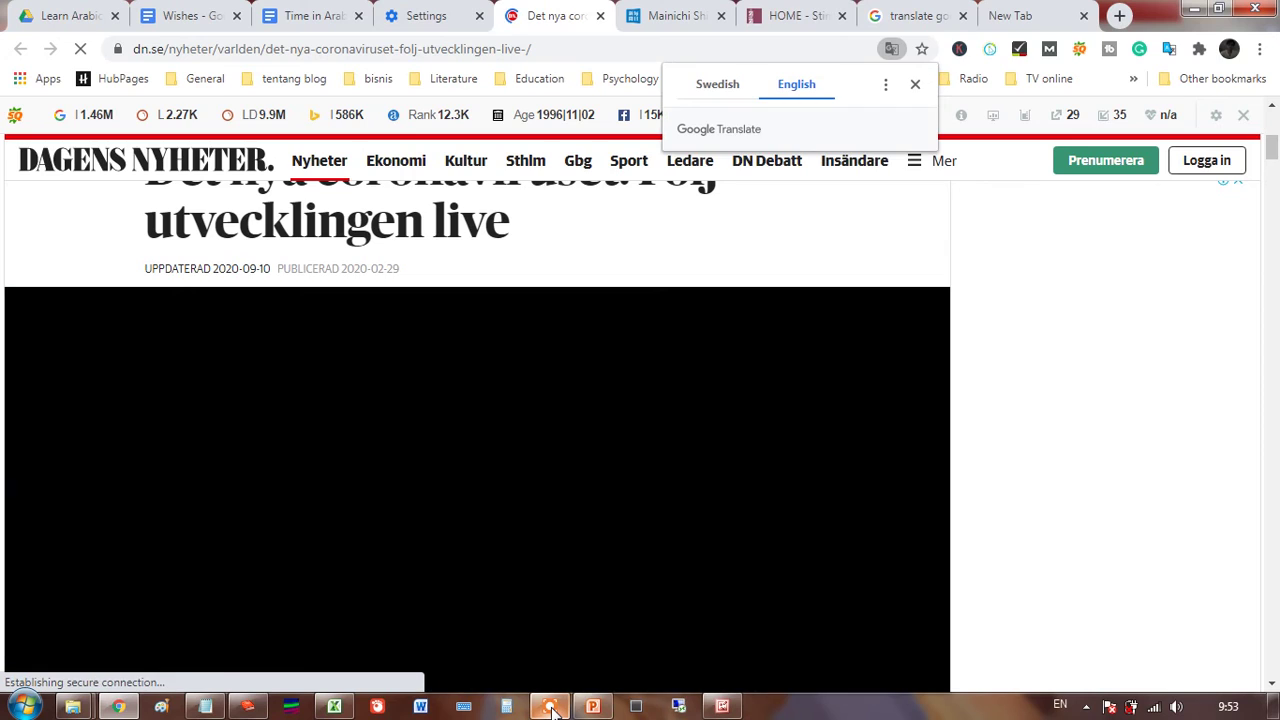
# Look through the Dagens Nyheter article to examine its English translation.
pyautogui.moveTo(553, 710)
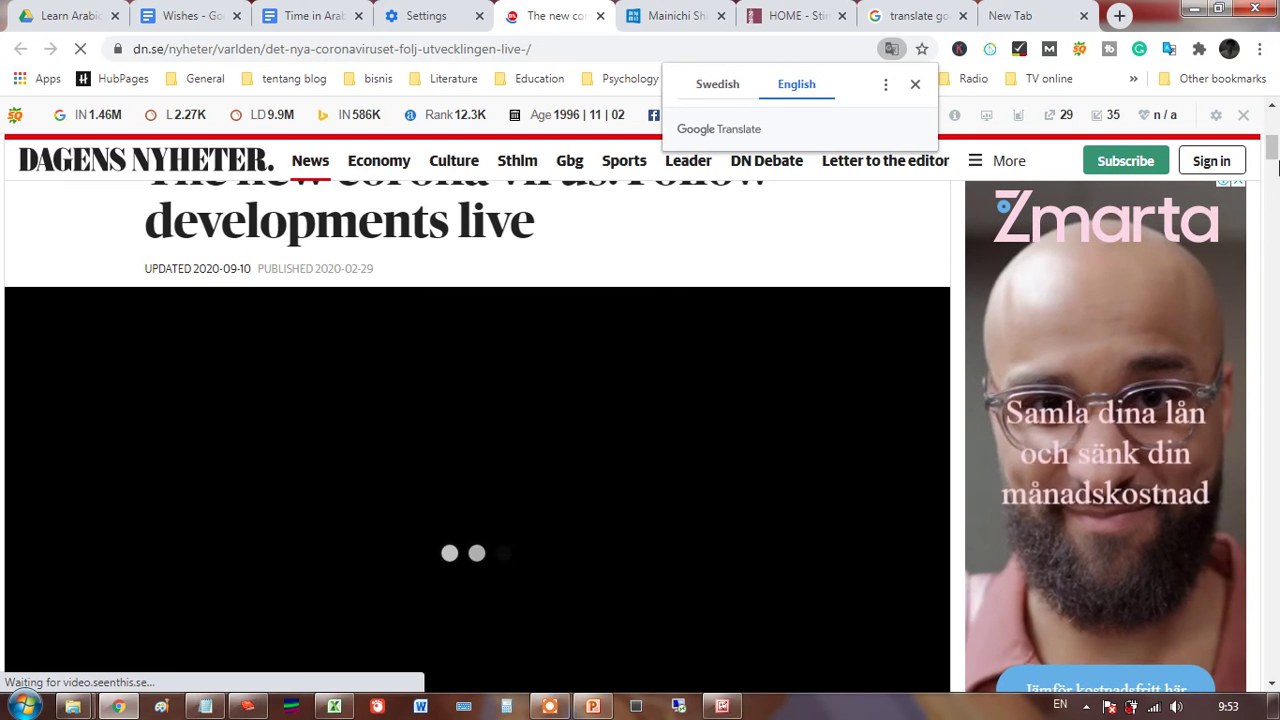
pyautogui.moveTo(1275, 167); pyautogui.dragTo(1274, 196)
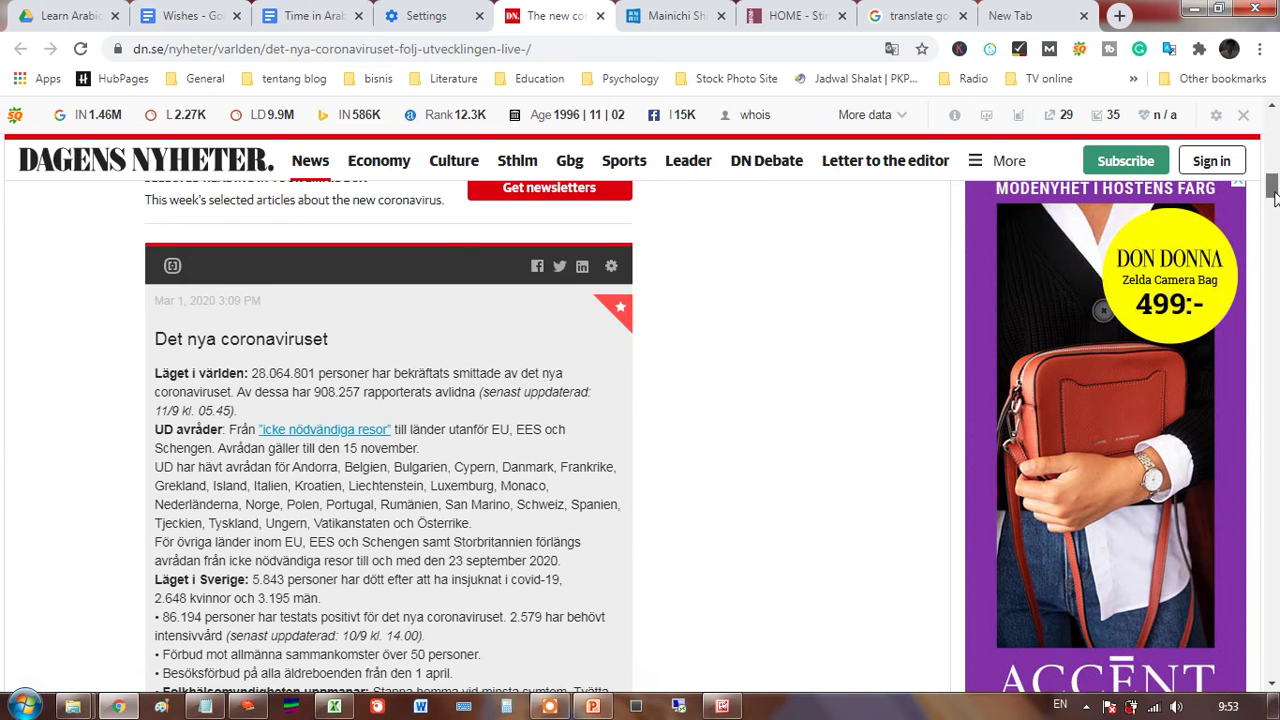
pyautogui.moveTo(1275, 165); pyautogui.dragTo(1275, 152)
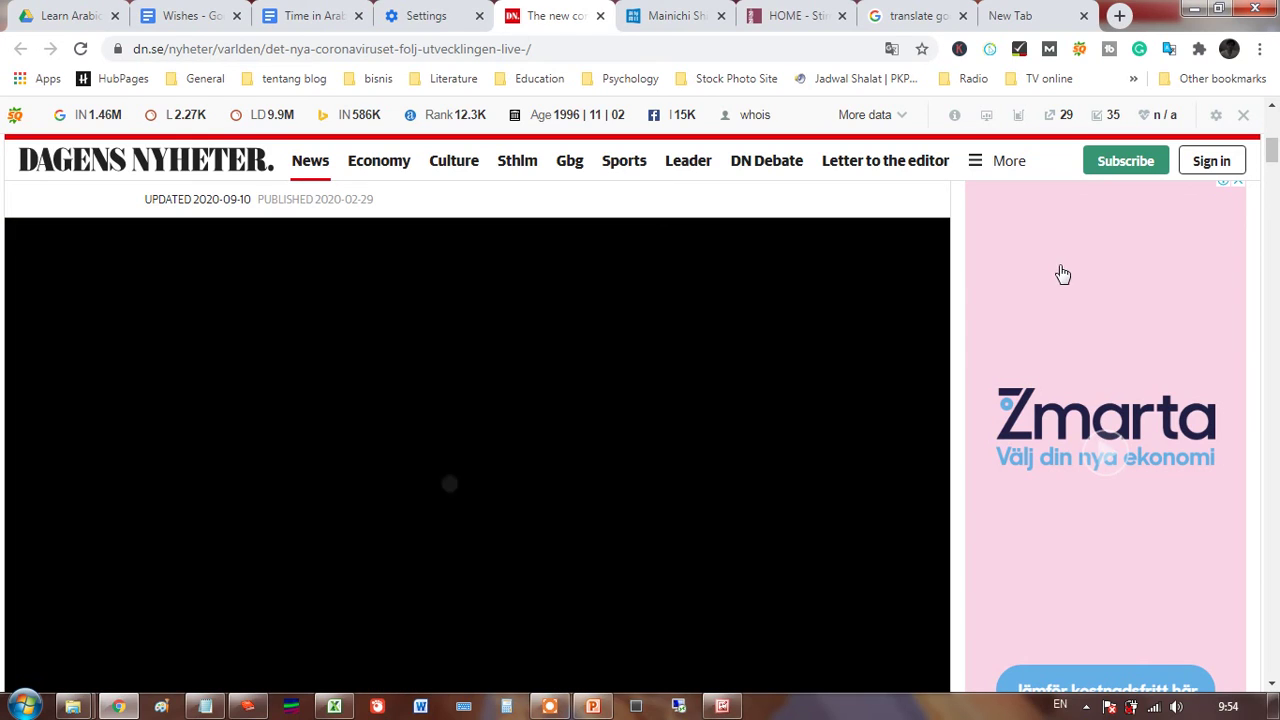
# Return to the browser settings and review the page translation option under the language list.
pyautogui.click(1260, 50)
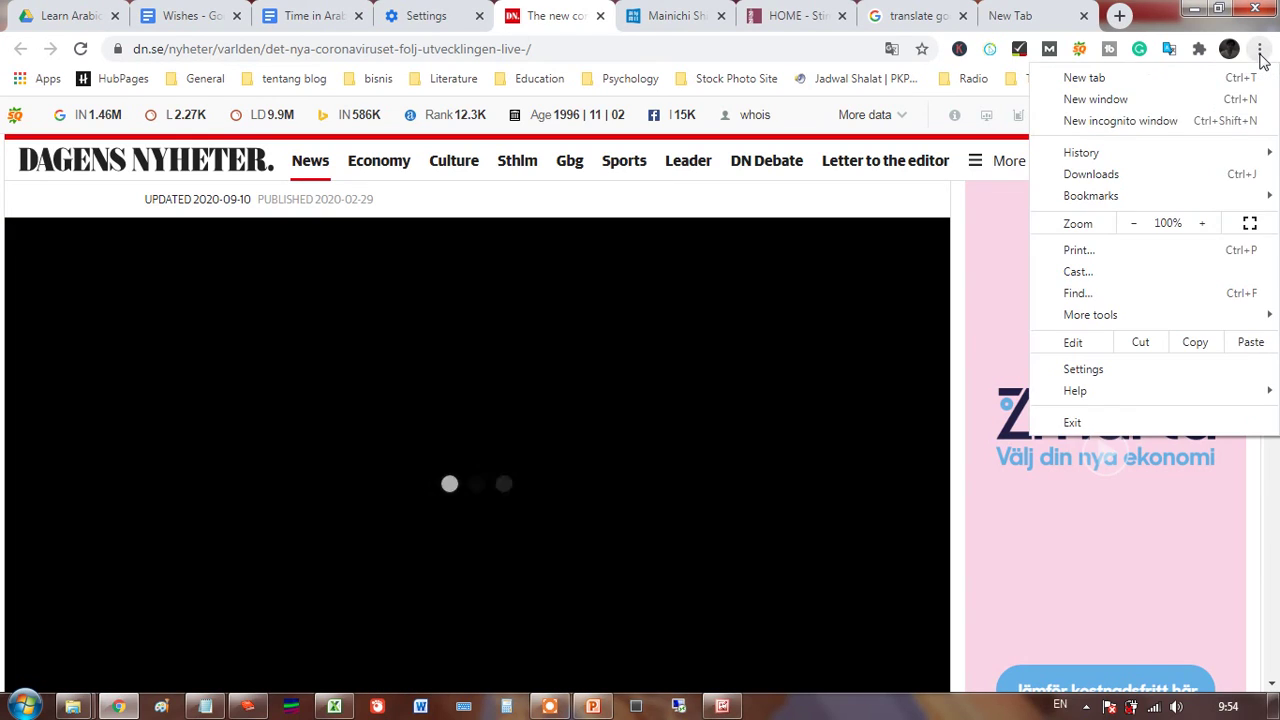
pyautogui.click(1084, 368)
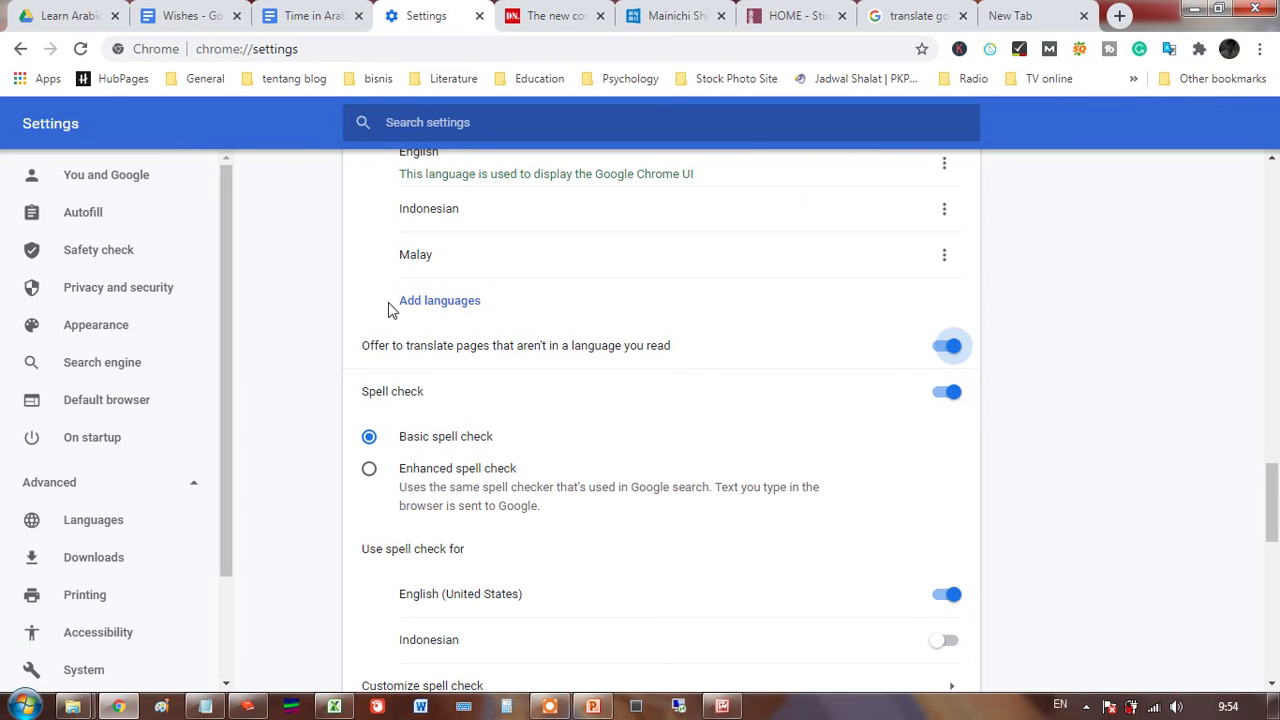
pyautogui.click(723, 708)
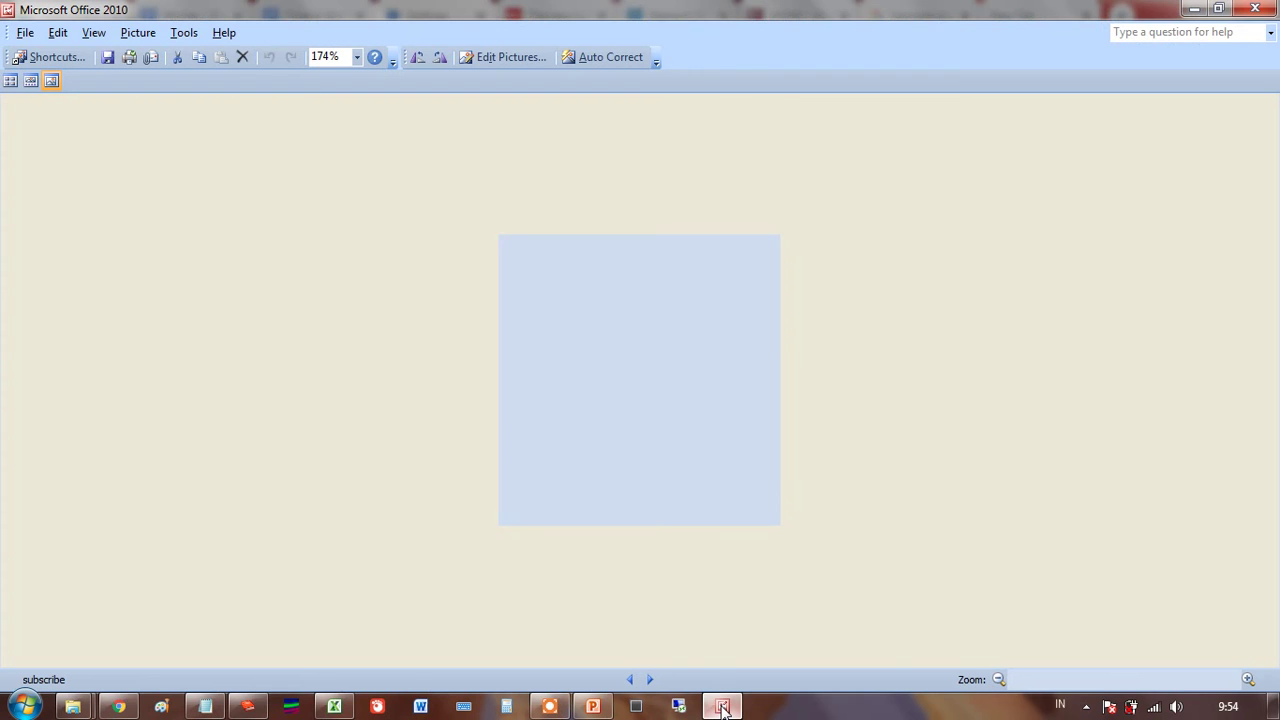
pyautogui.click(723, 708)
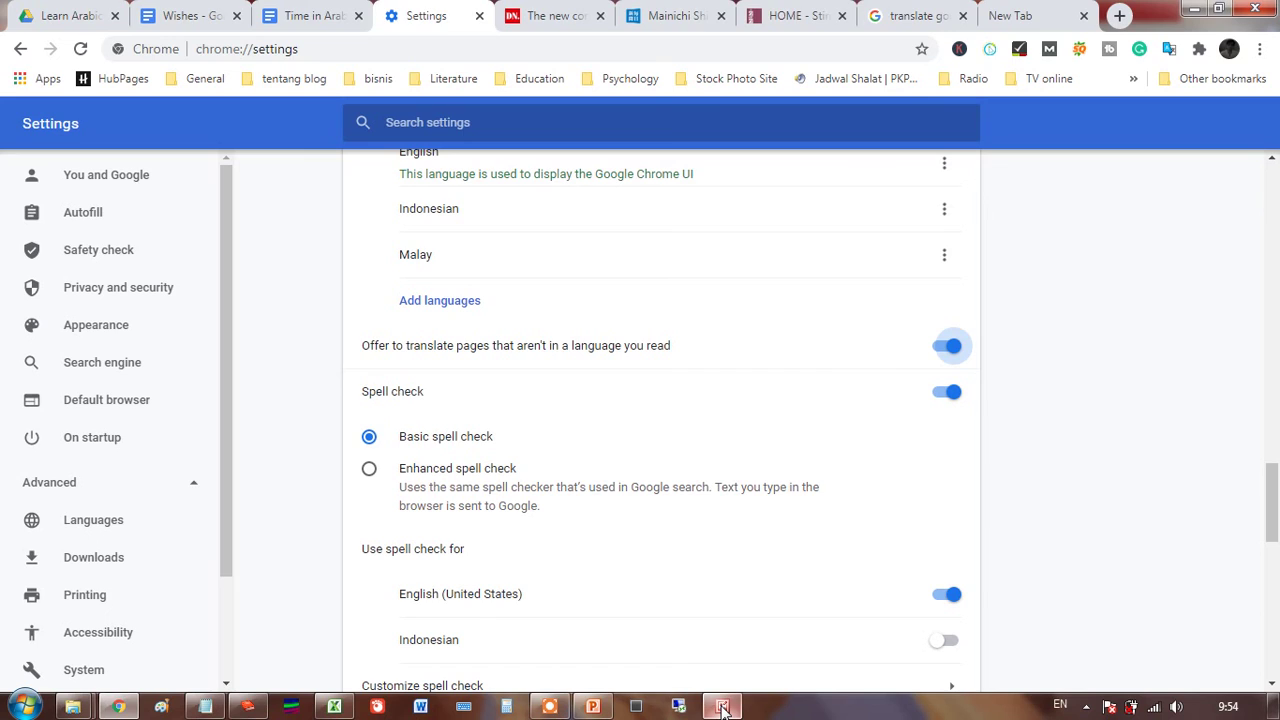
pyautogui.click(723, 708)
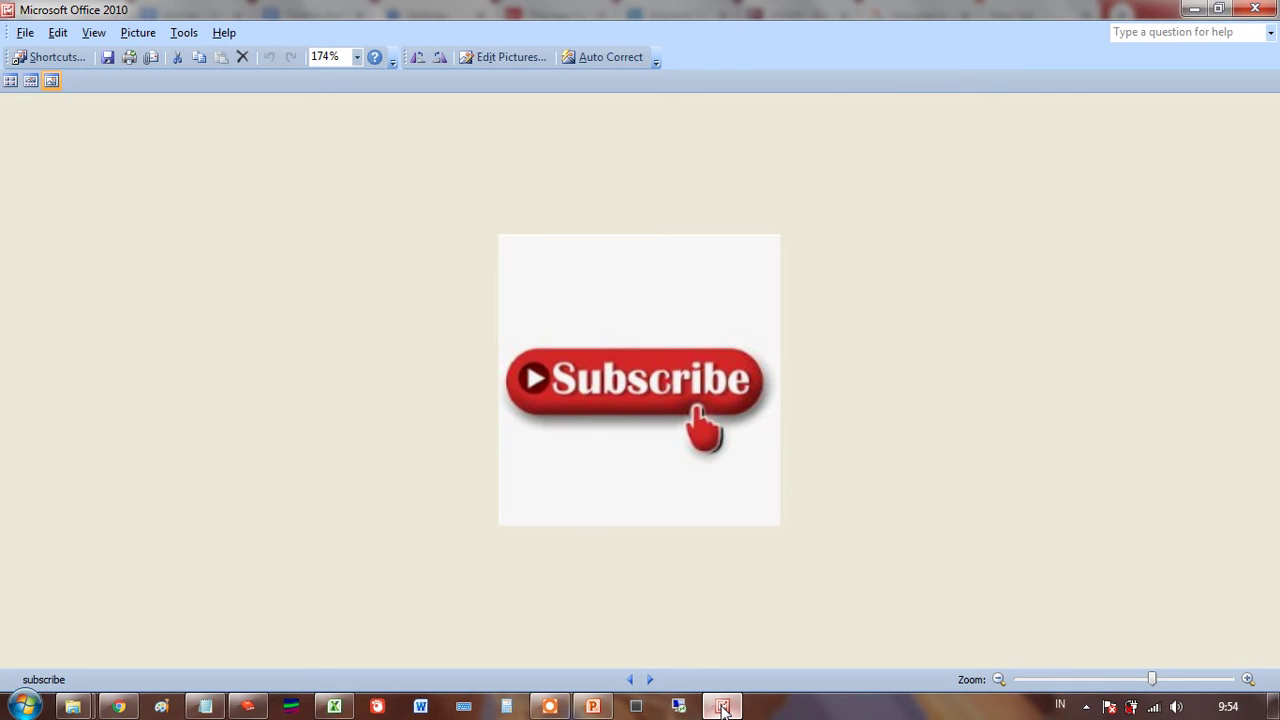